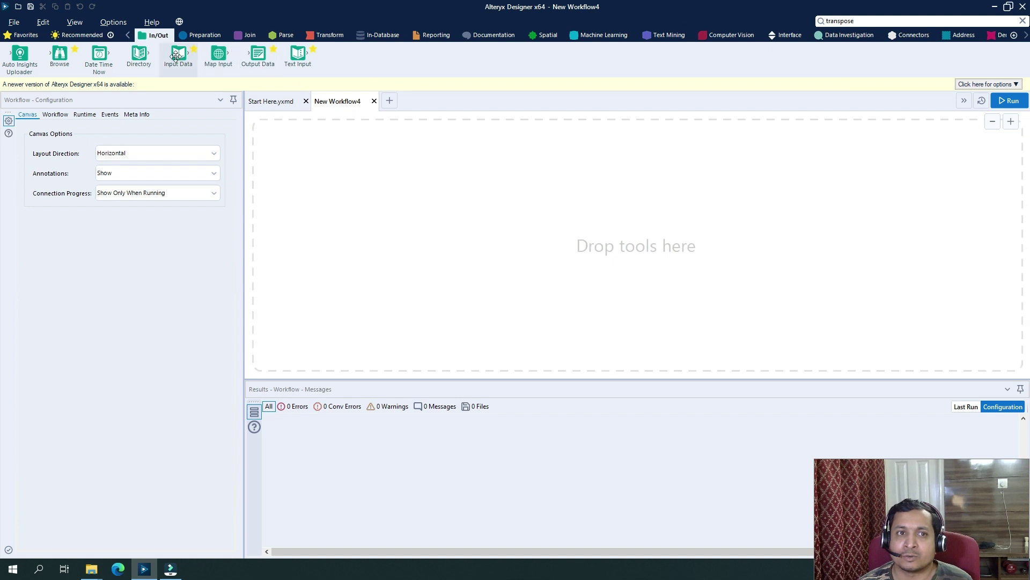
Add an Input Data tool to the canvas and connect it to the Marks sheet of Data Set 2.xlsx.
{"action": "left_click_drag", "start_coordinate": [179, 53], "coordinate": [409, 220]}
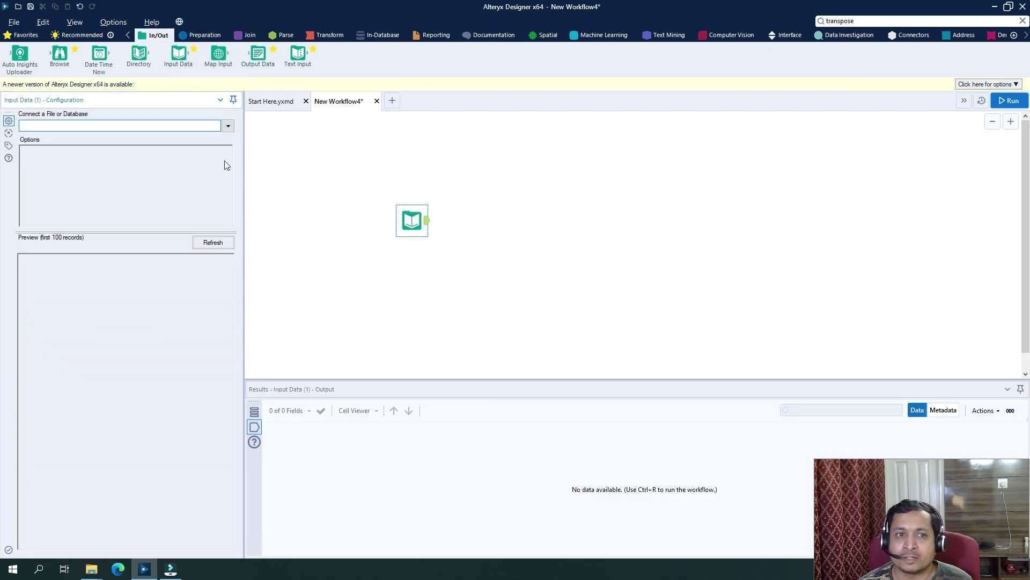
{"action": "left_click", "coordinate": [233, 126]}
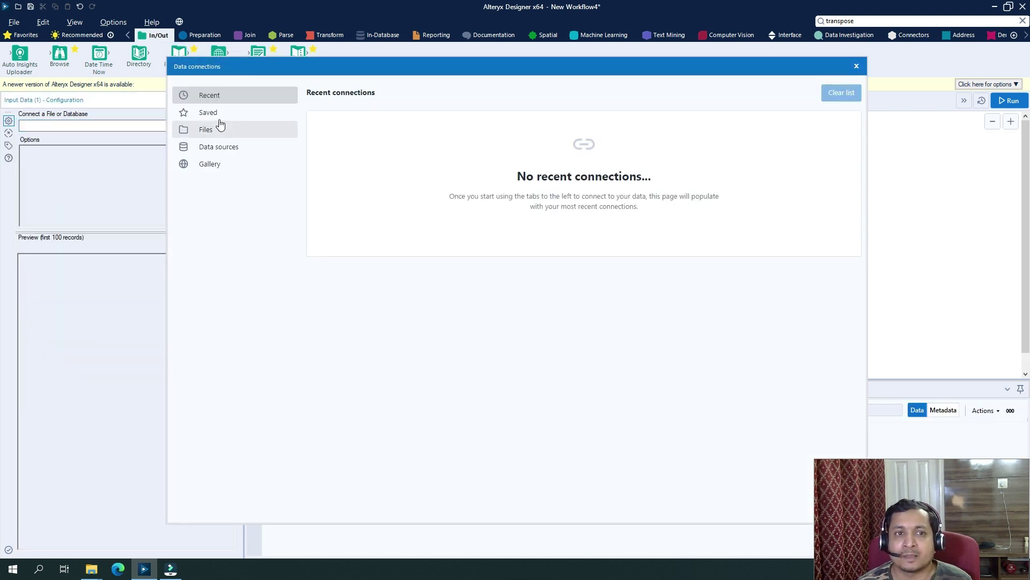
{"action": "left_click", "coordinate": [207, 130]}
{"action": "left_click", "coordinate": [623, 133]}
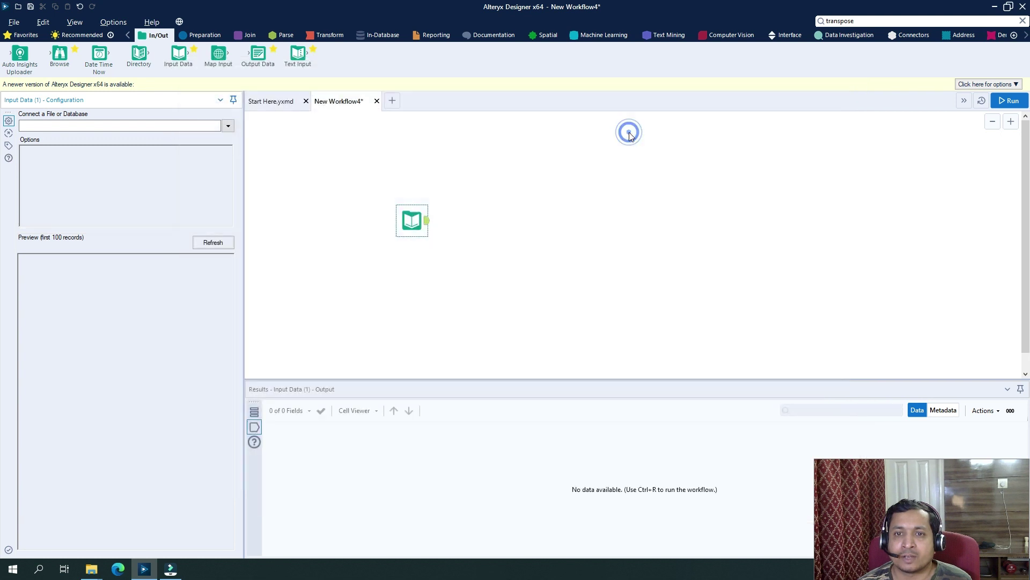
{"action": "double_click", "coordinate": [462, 206]}
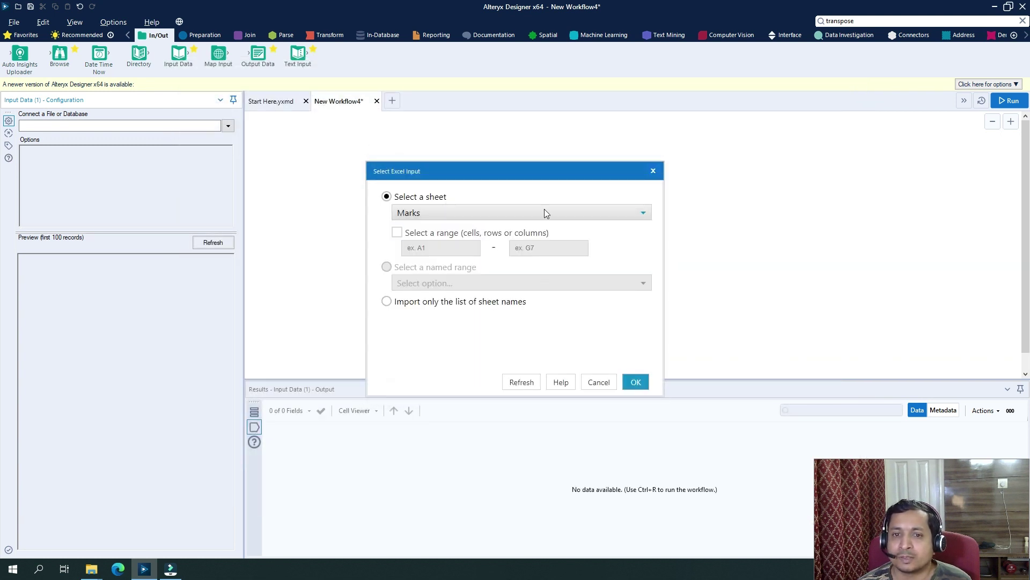
{"action": "left_click", "coordinate": [636, 382]}
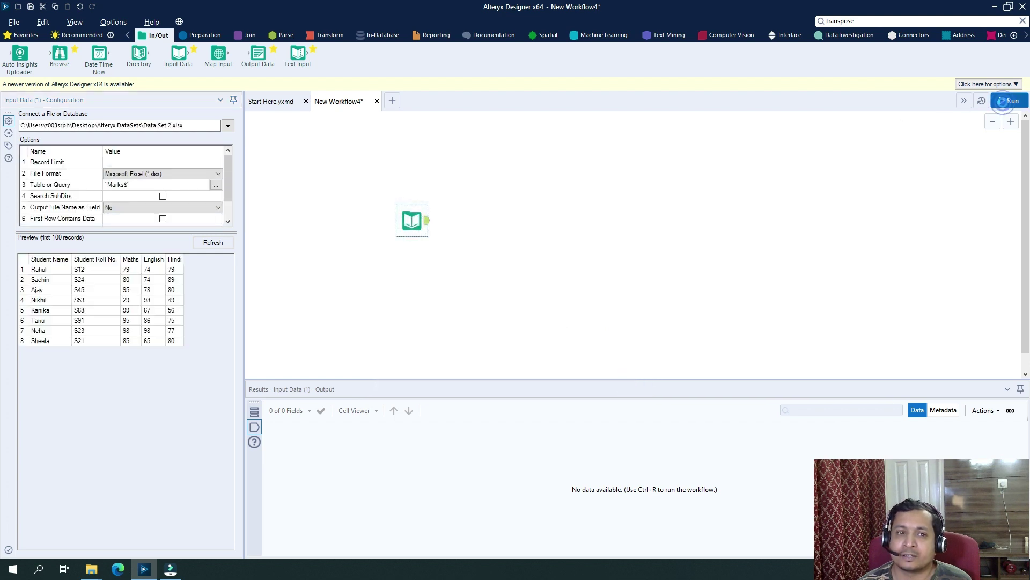
Run the workflow, review the student and subject columns of the input data, and enlarge the results area.
{"action": "left_click", "coordinate": [1008, 101]}
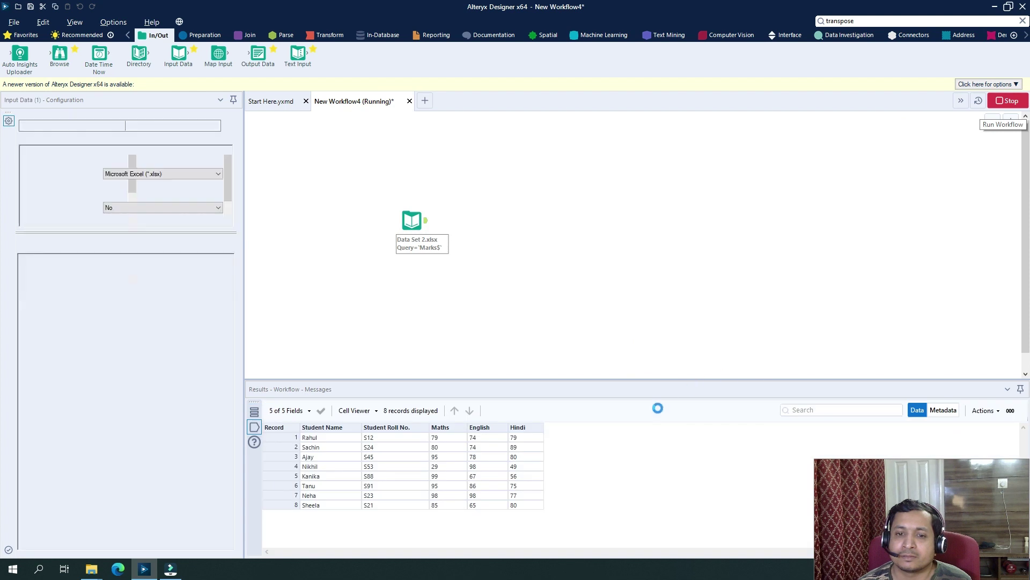
{"action": "left_click", "coordinate": [580, 303]}
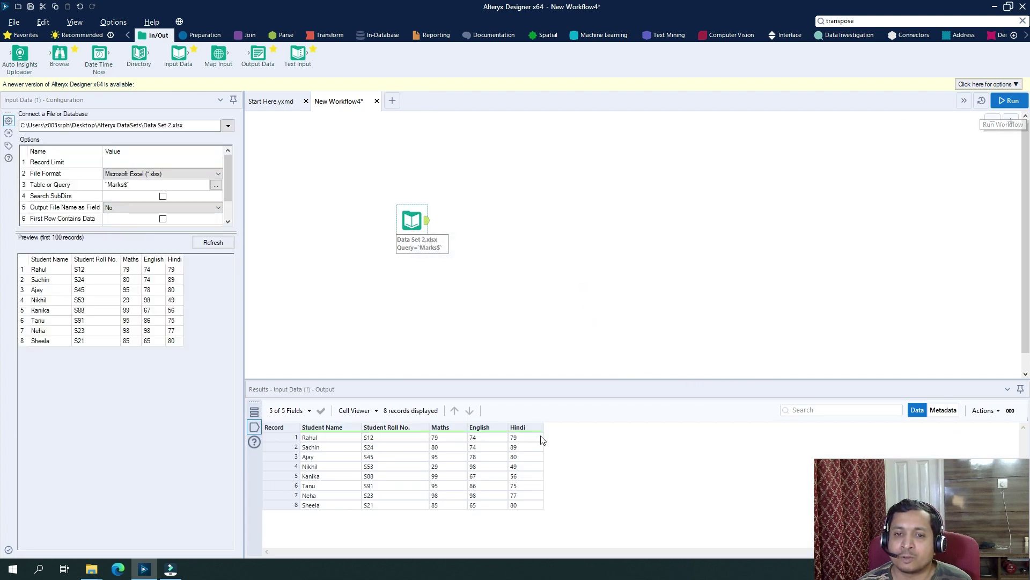
{"action": "left_click_drag", "start_coordinate": [320, 434], "coordinate": [329, 506]}
{"action": "left_click_drag", "start_coordinate": [393, 436], "coordinate": [401, 505]}
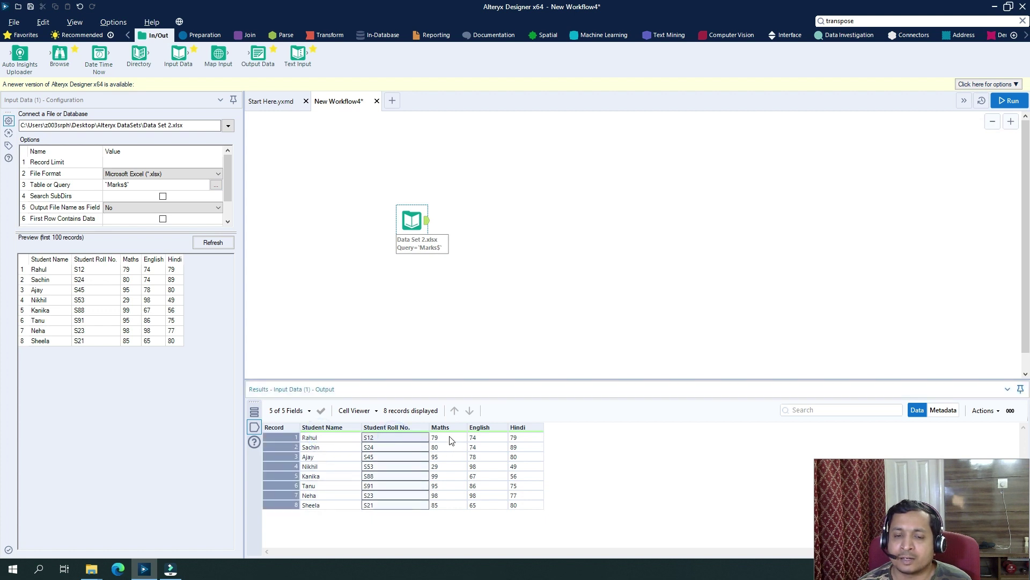
{"action": "left_click_drag", "start_coordinate": [448, 436], "coordinate": [454, 507]}
{"action": "left_click_drag", "start_coordinate": [486, 438], "coordinate": [482, 542]}
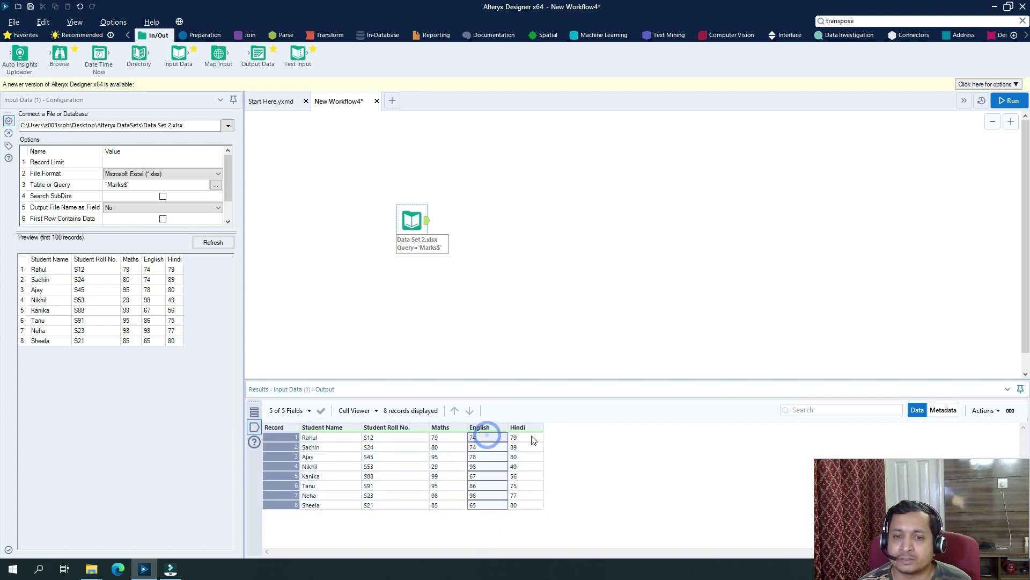
{"action": "left_click_drag", "start_coordinate": [519, 437], "coordinate": [521, 504]}
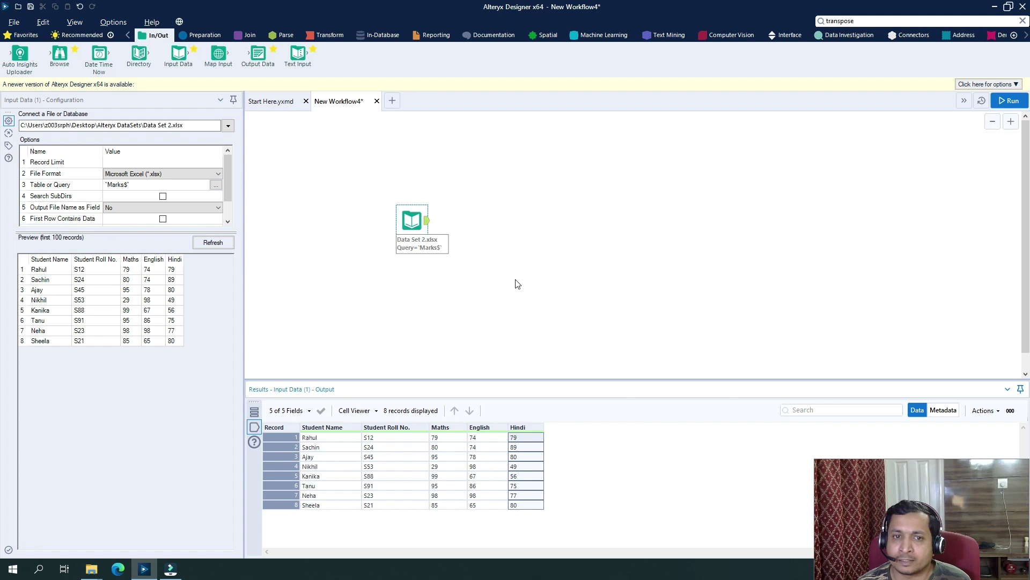
{"action": "left_click_drag", "start_coordinate": [438, 380], "coordinate": [438, 295]}
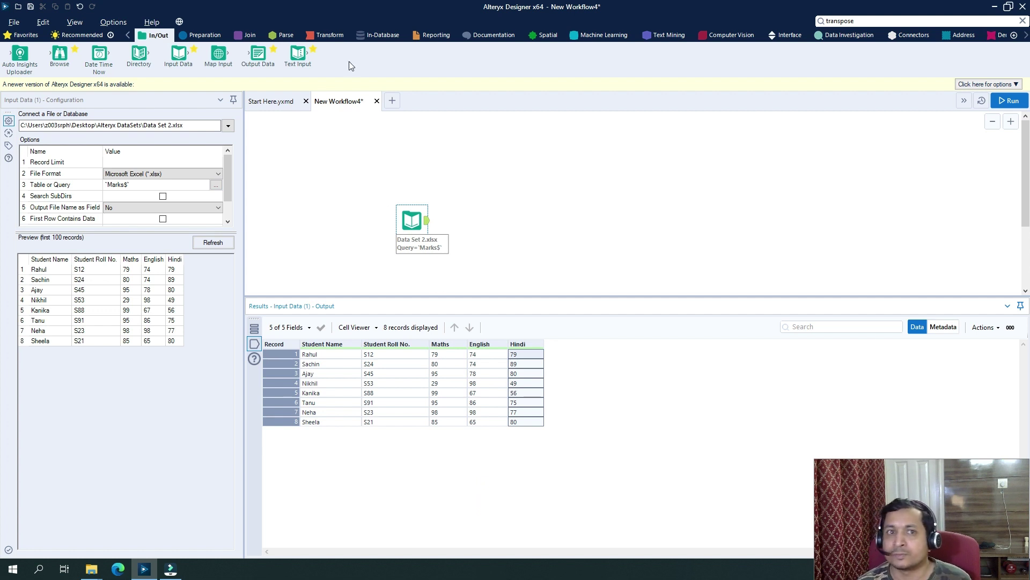
Connect a Transpose tool after the input data, with Student Name and Student Roll No. as key columns.
{"action": "left_click", "coordinate": [333, 35]}
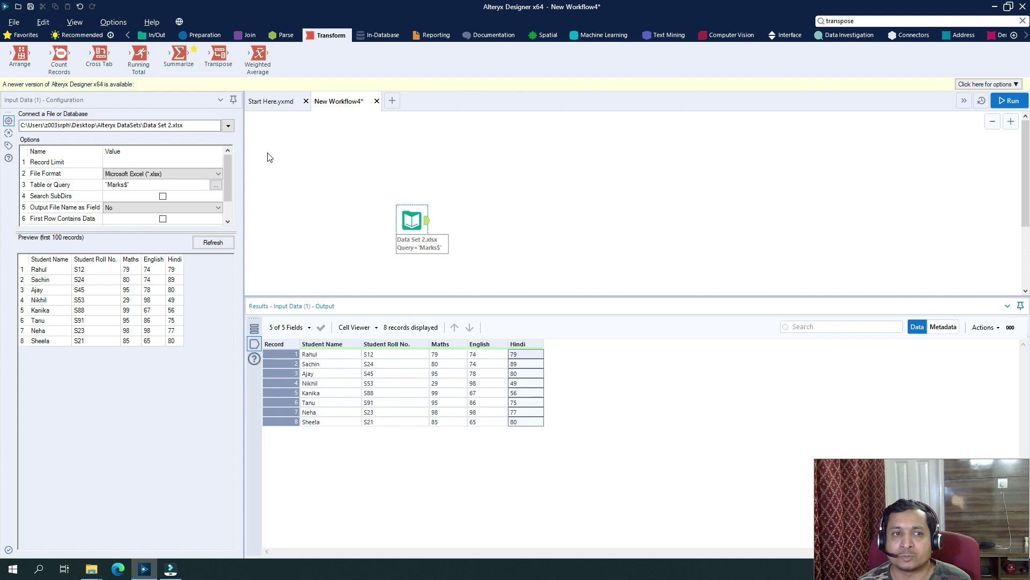
{"action": "left_click_drag", "start_coordinate": [218, 54], "coordinate": [474, 220]}
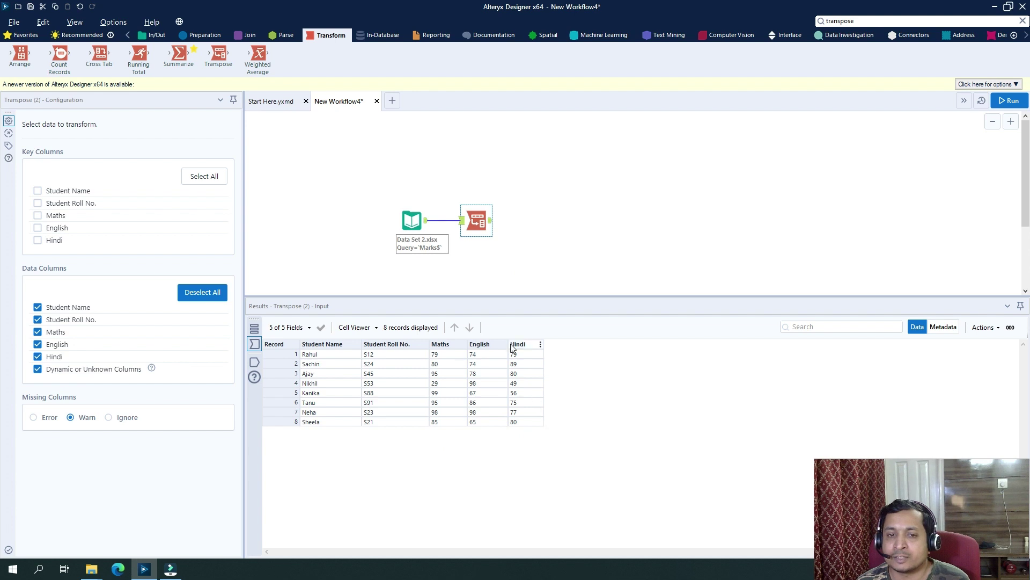
{"action": "left_click", "coordinate": [37, 192]}
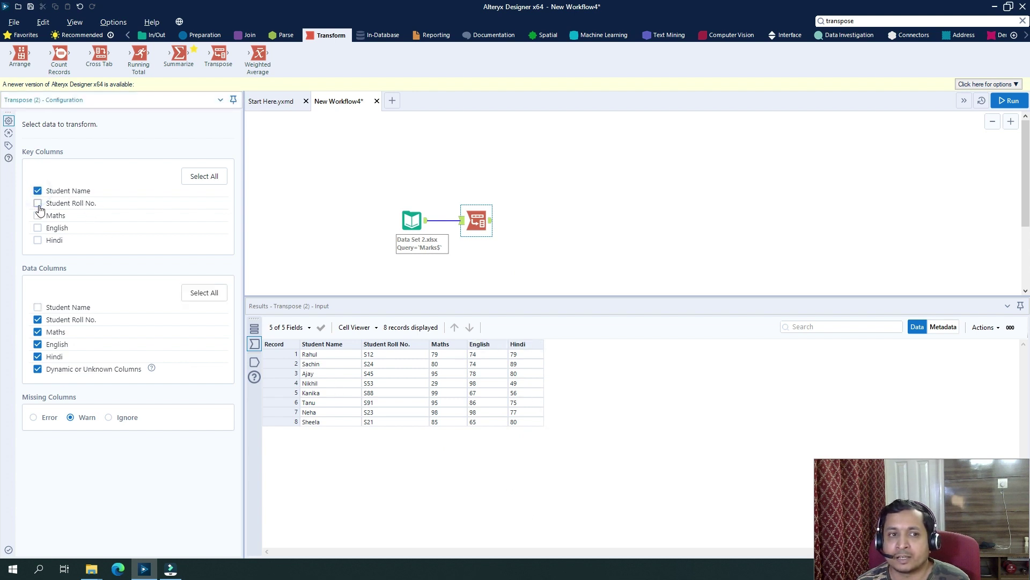
{"action": "left_click", "coordinate": [38, 205]}
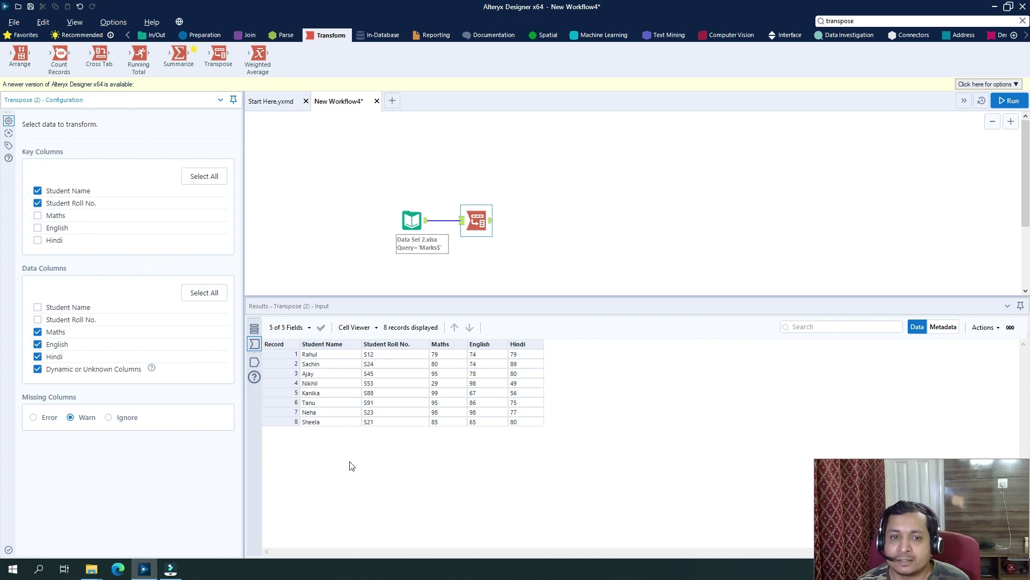
Run the workflow and display the output of the Transpose tool.
{"action": "left_click", "coordinate": [1009, 101]}
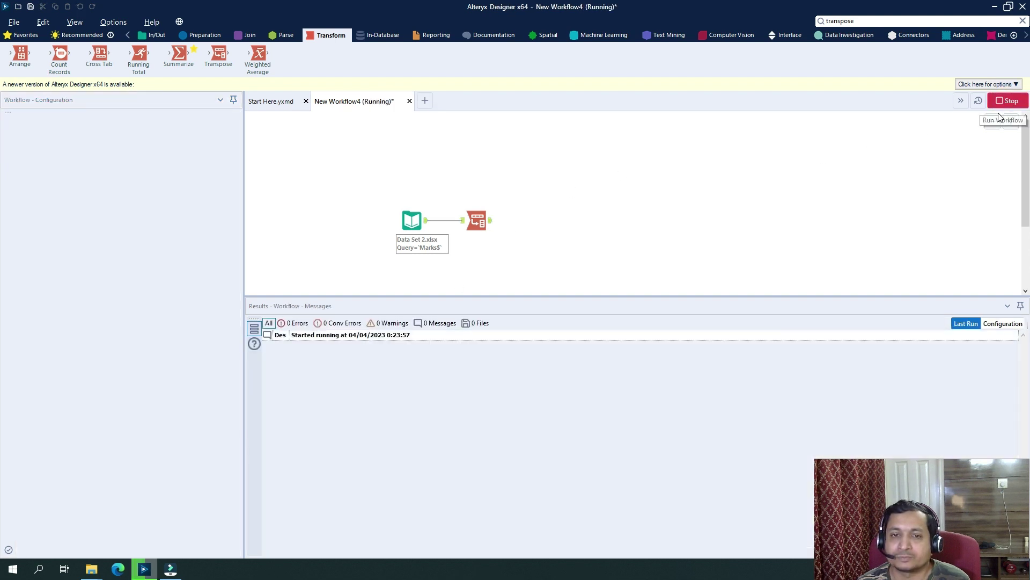
{"action": "left_click", "coordinate": [591, 311]}
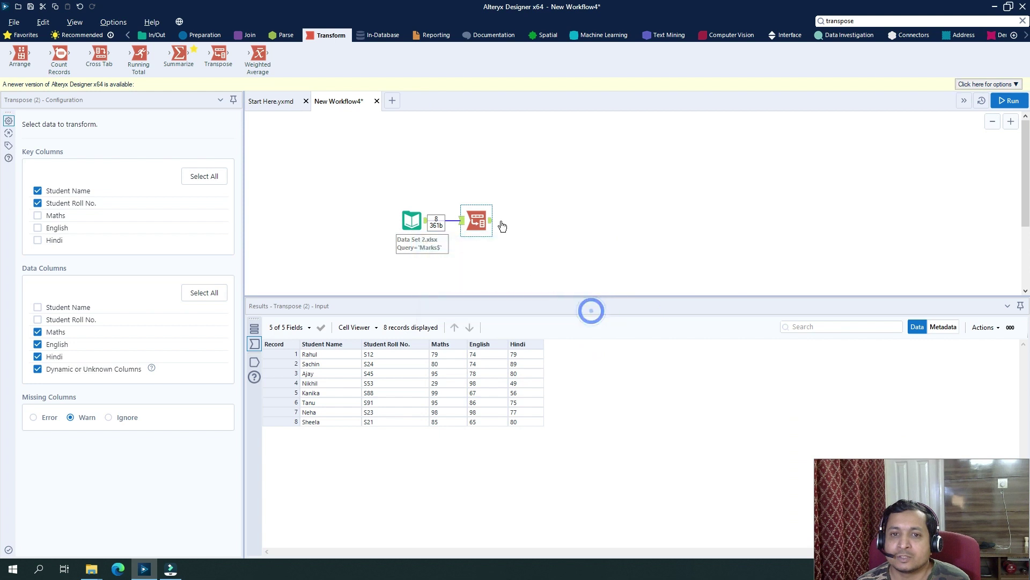
{"action": "left_click", "coordinate": [491, 221]}
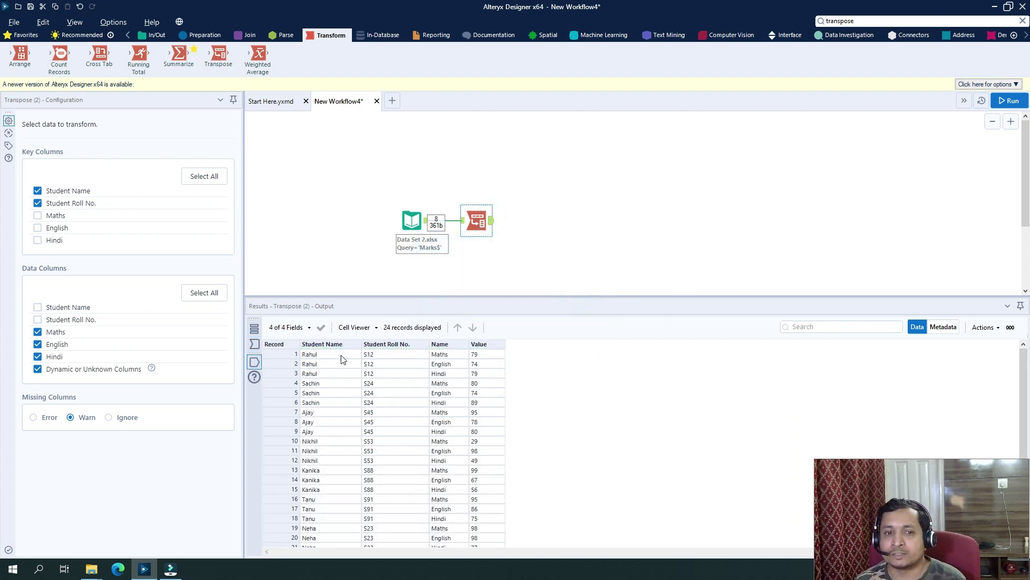
Examine how the subject columns became Name and Value rows per student, comparing the transposed output with the original input data.
{"action": "left_click_drag", "start_coordinate": [322, 354], "coordinate": [322, 499]}
{"action": "left_click_drag", "start_coordinate": [384, 355], "coordinate": [384, 519]}
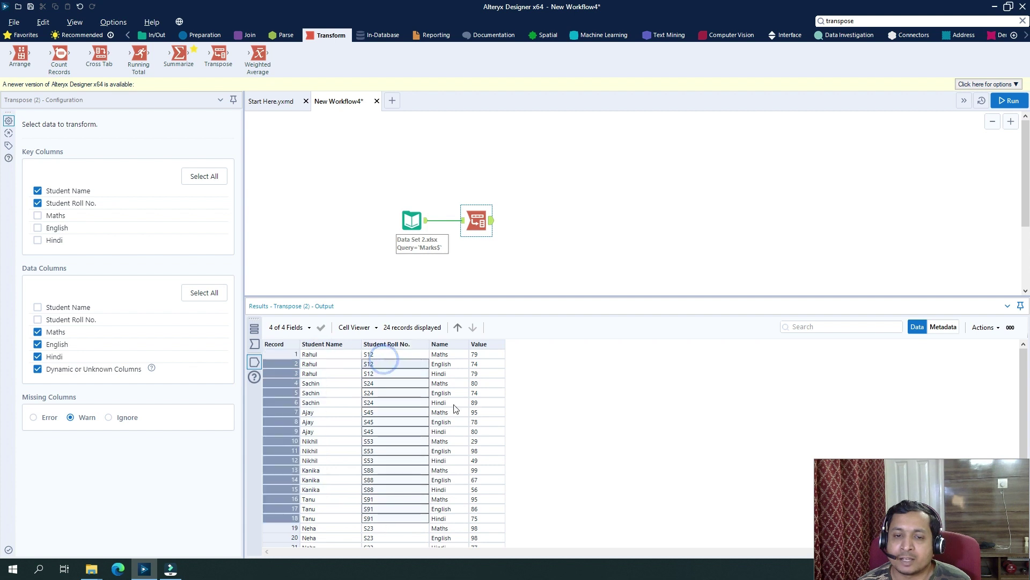
{"action": "left_click_drag", "start_coordinate": [440, 354], "coordinate": [443, 509]}
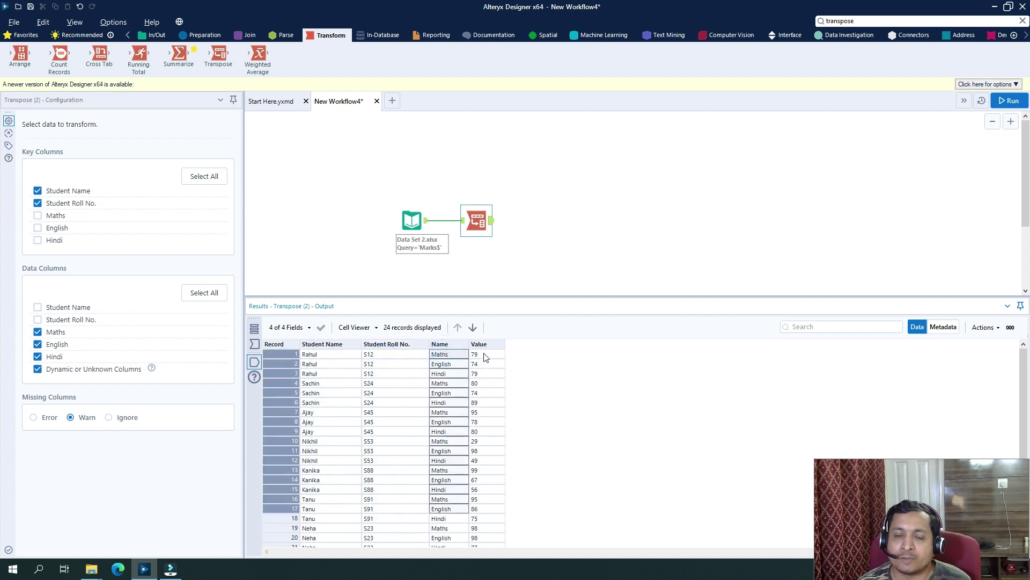
{"action": "left_click_drag", "start_coordinate": [485, 357], "coordinate": [471, 509]}
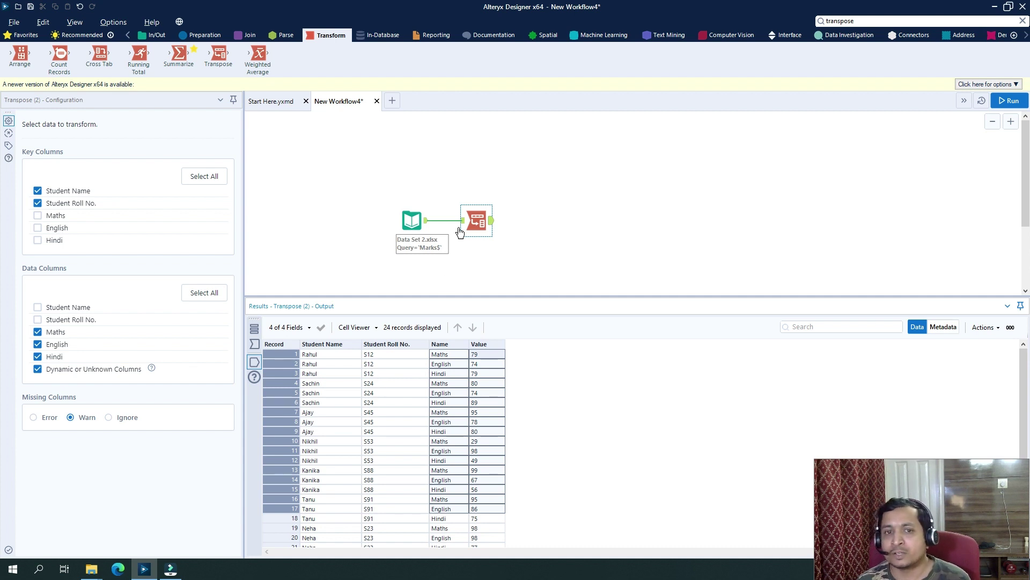
{"action": "left_click", "coordinate": [413, 220]}
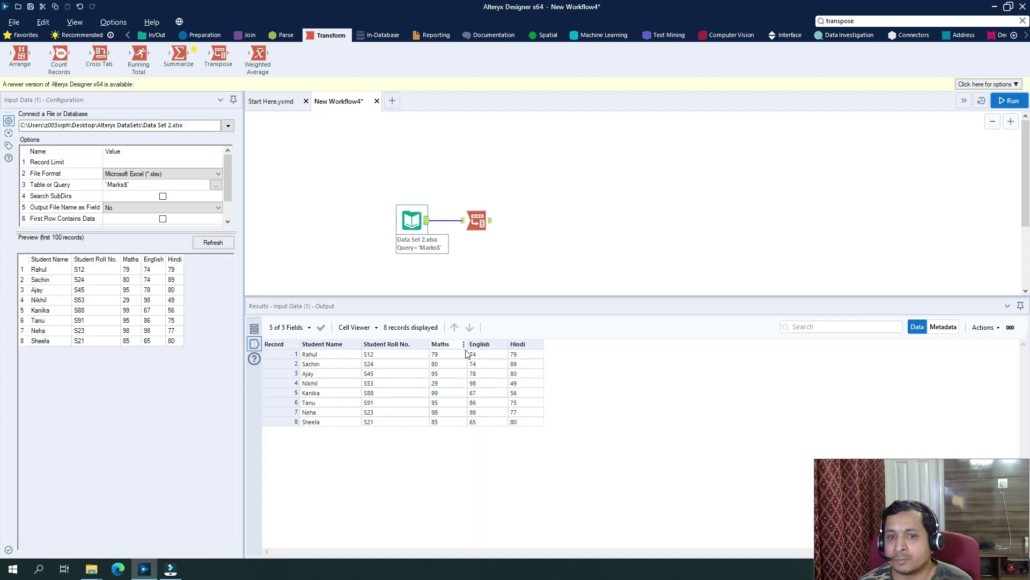
{"action": "left_click", "coordinate": [490, 226]}
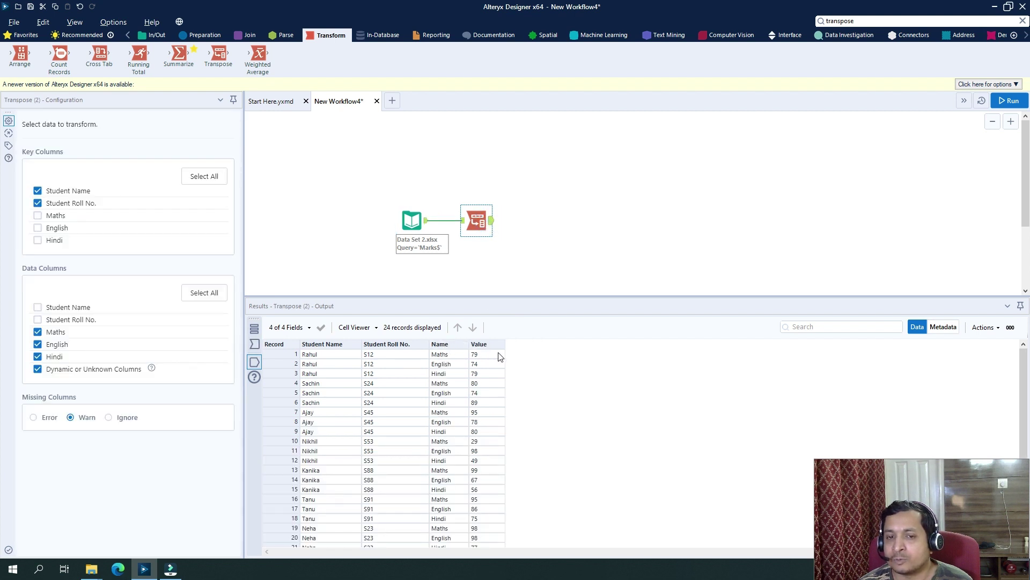
{"action": "left_click_drag", "start_coordinate": [451, 358], "coordinate": [443, 528]}
{"action": "left_click_drag", "start_coordinate": [485, 357], "coordinate": [487, 530]}
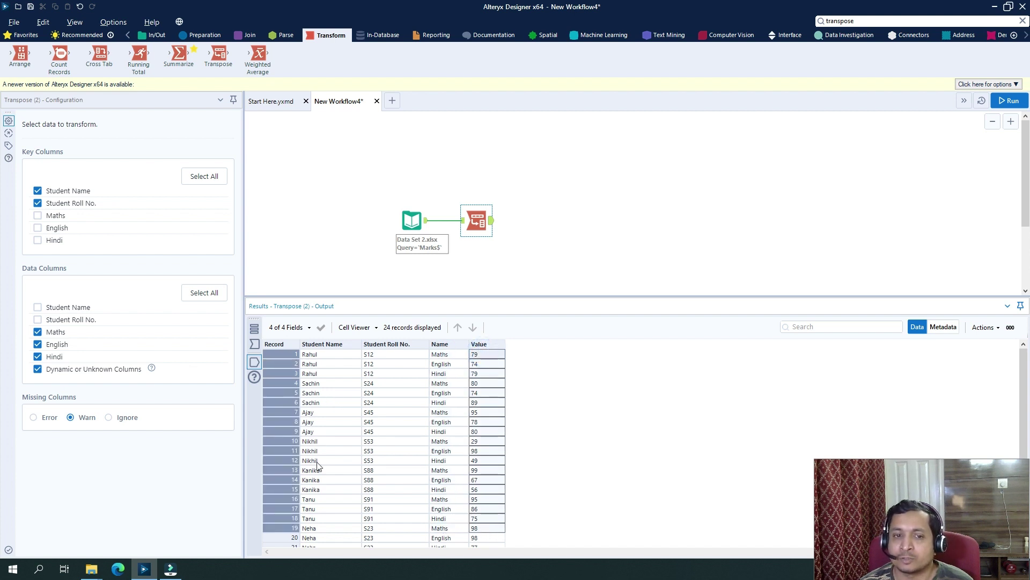
{"action": "scroll", "coordinate": [443, 454], "scroll_direction": "down", "scroll_amount": 2}
{"action": "scroll", "coordinate": [443, 456], "scroll_direction": "up", "scroll_amount": 2}
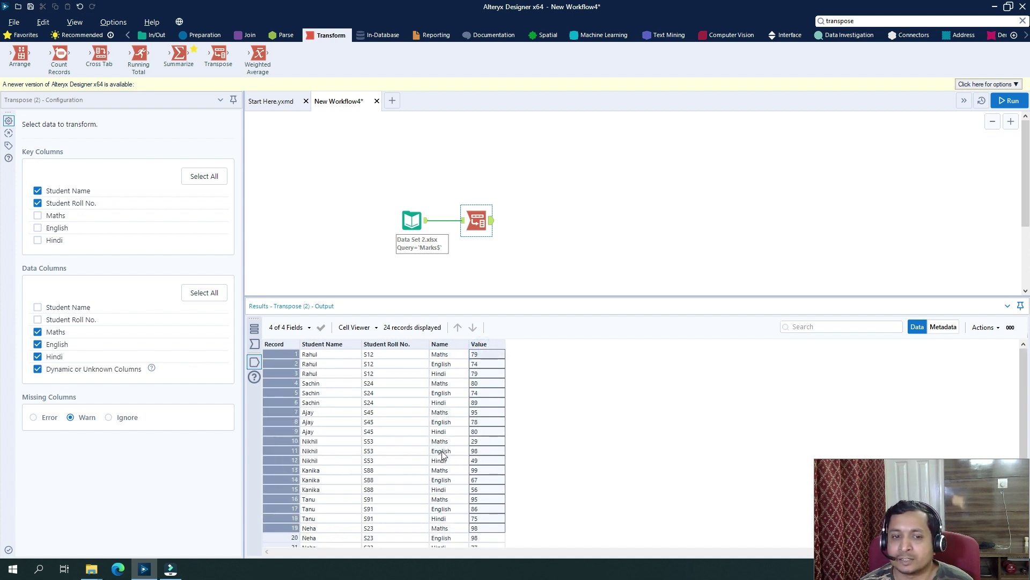
{"action": "left_click", "coordinate": [323, 354]}
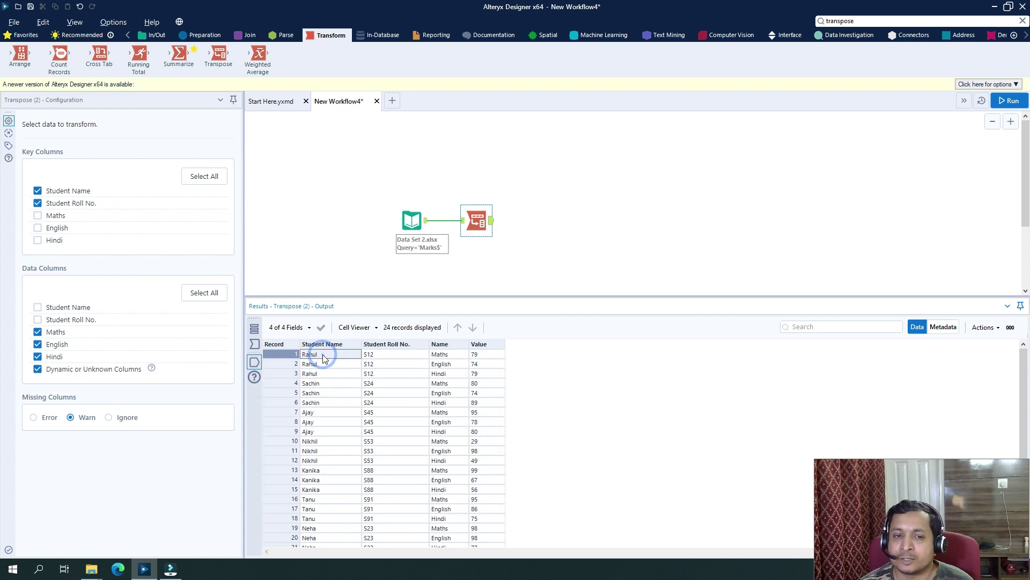
{"action": "left_click_drag", "start_coordinate": [342, 354], "coordinate": [341, 373]}
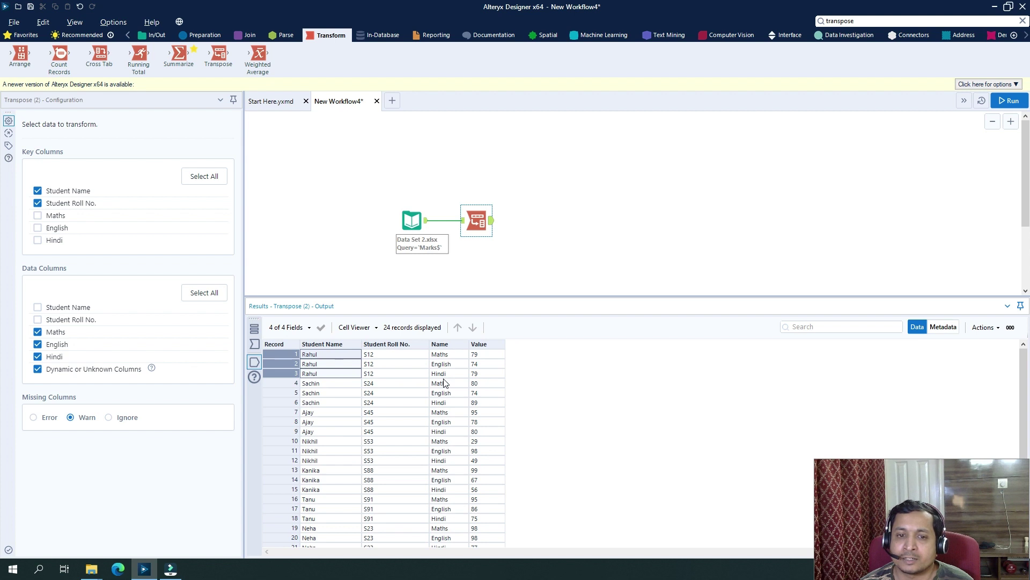
{"action": "left_click_drag", "start_coordinate": [482, 355], "coordinate": [487, 380]}
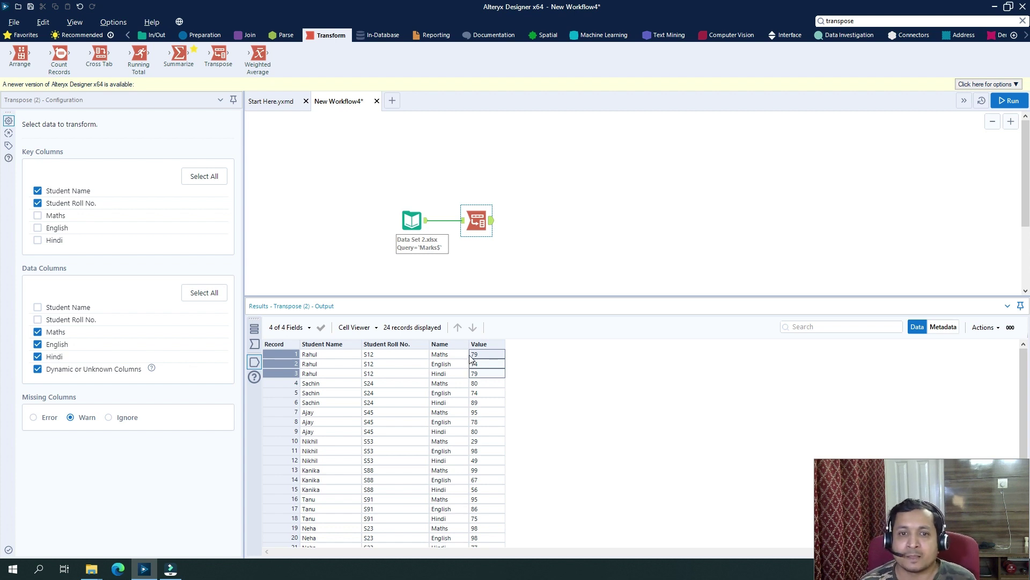
Connect a Select tool after the Transpose tool, renaming the Name field to Subject Name and the Value field to Marks.
{"action": "left_click", "coordinate": [200, 35]}
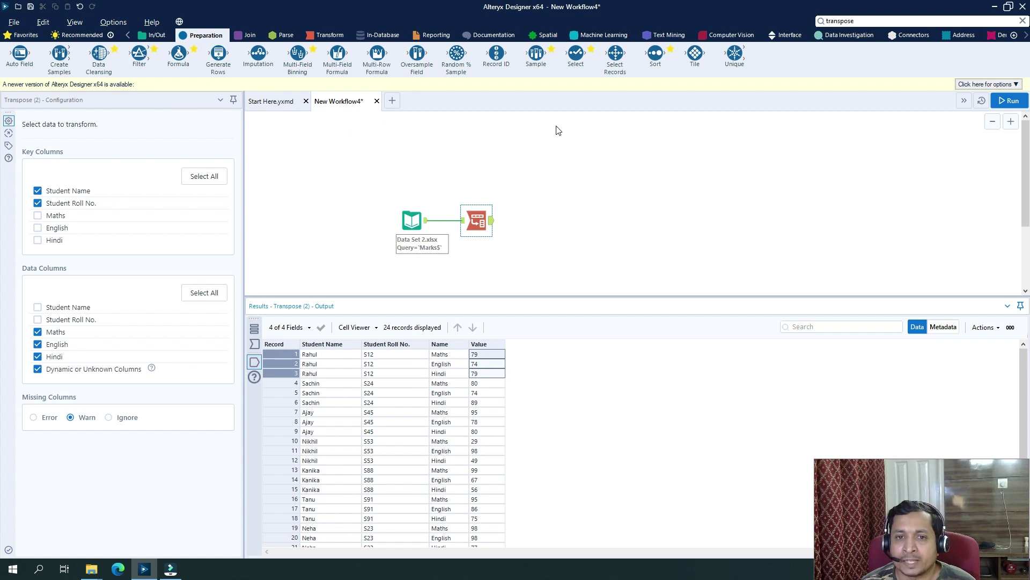
{"action": "left_click_drag", "start_coordinate": [576, 53], "coordinate": [539, 219]}
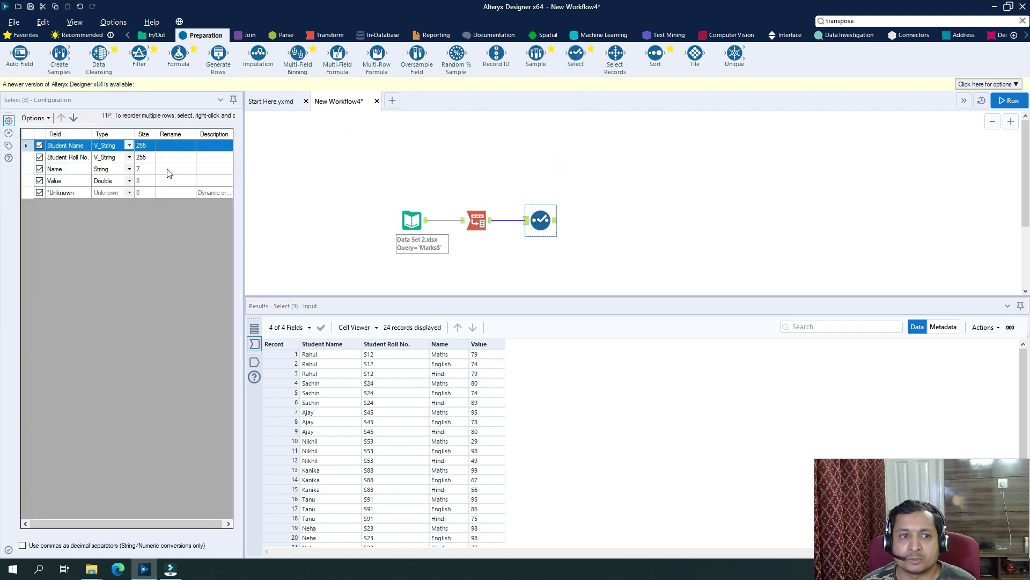
{"action": "left_click", "coordinate": [170, 169]}
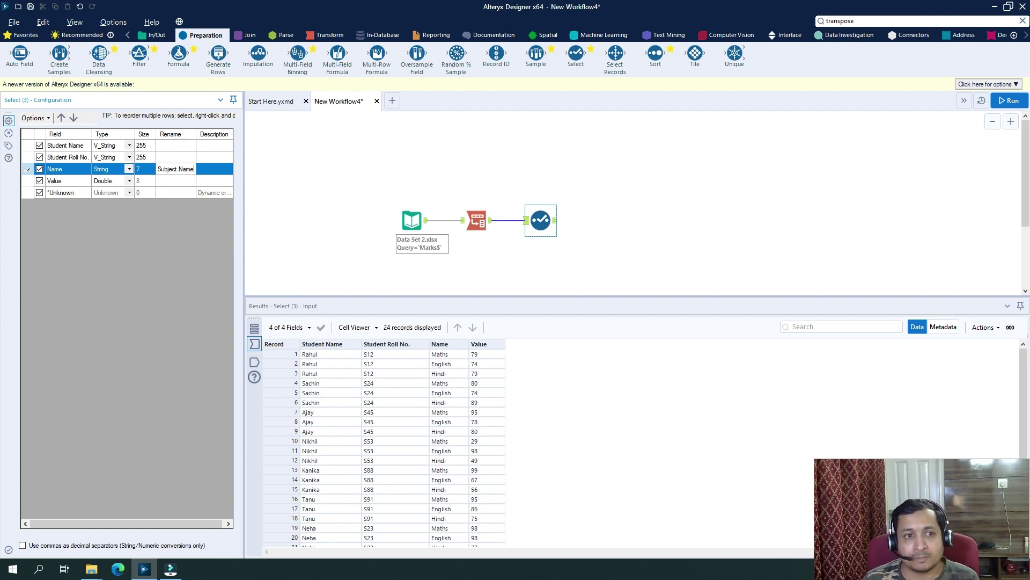
{"action": "left_click", "coordinate": [164, 182]}
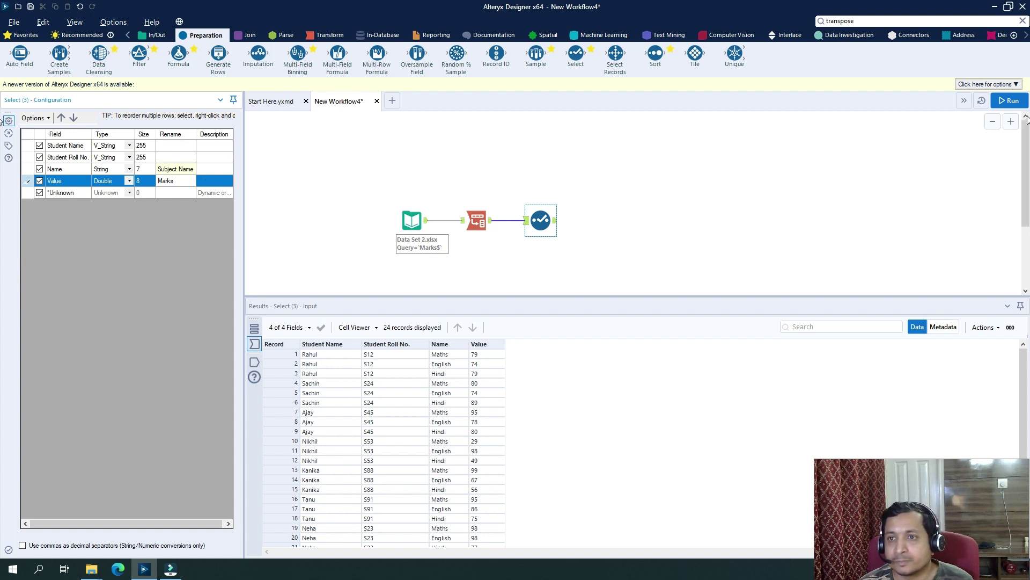
Run the workflow and display the output of the Select tool with its renamed fields.
{"action": "left_click", "coordinate": [1011, 102]}
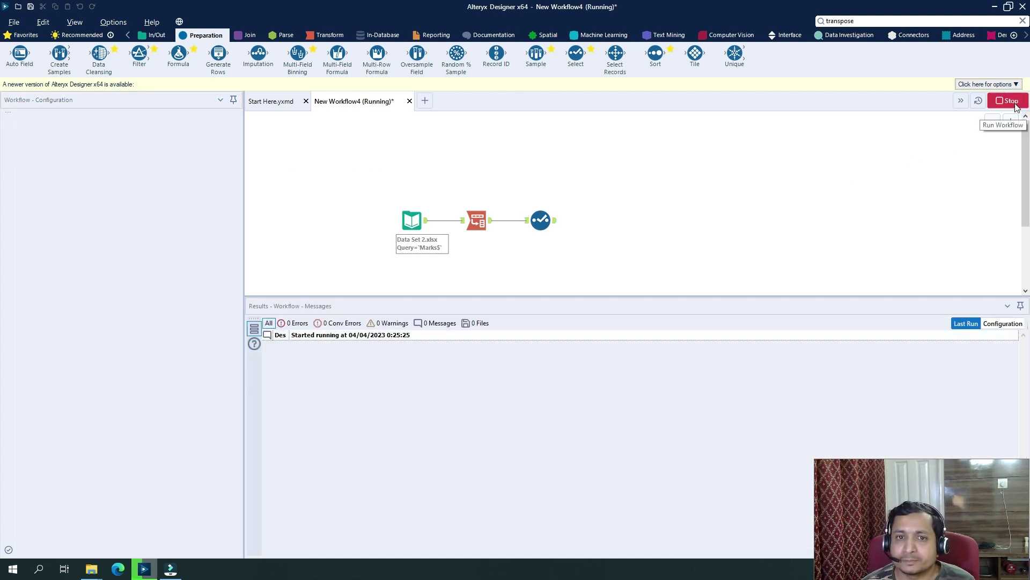
{"action": "left_click", "coordinate": [581, 307]}
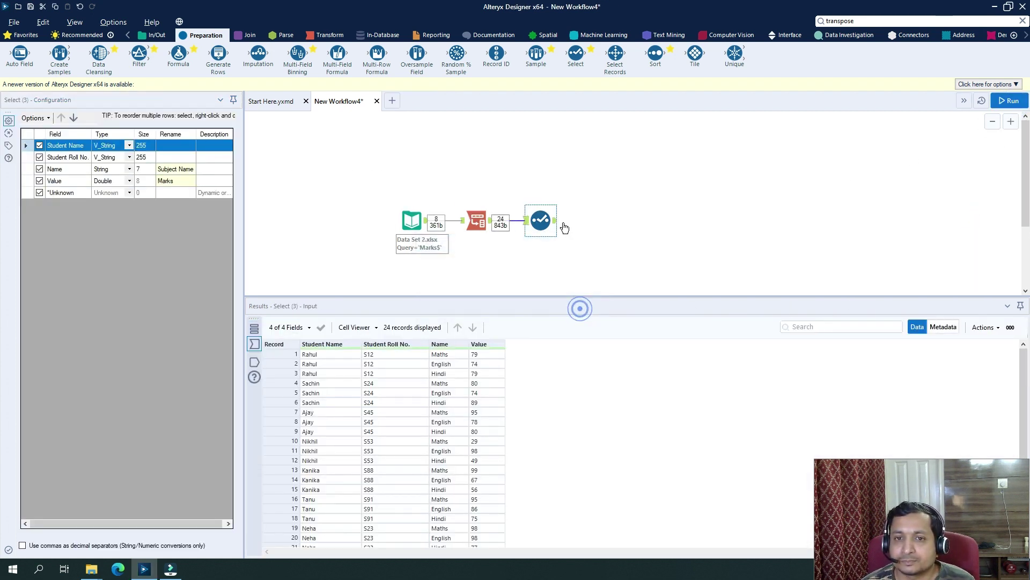
{"action": "left_click", "coordinate": [556, 221]}
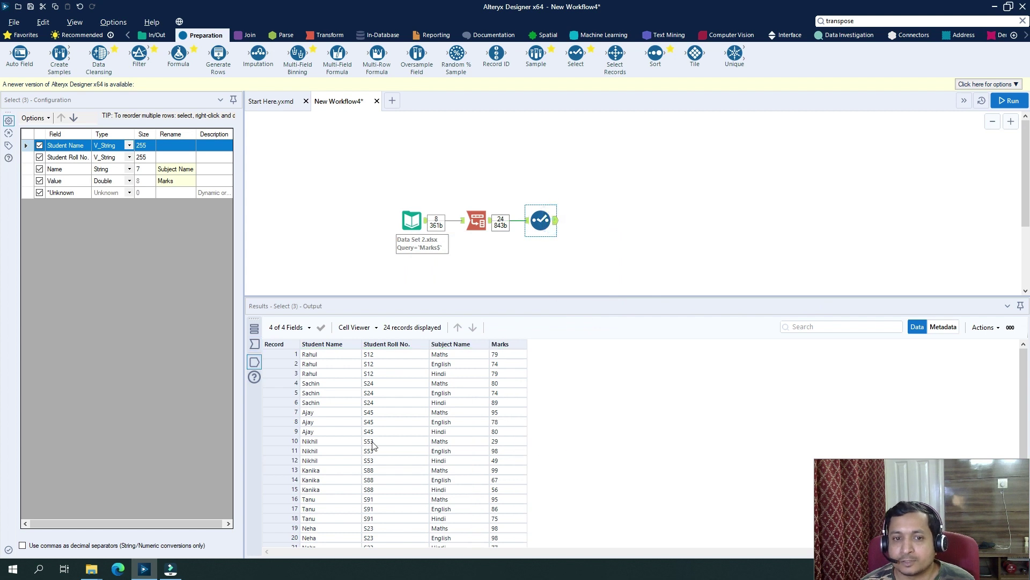